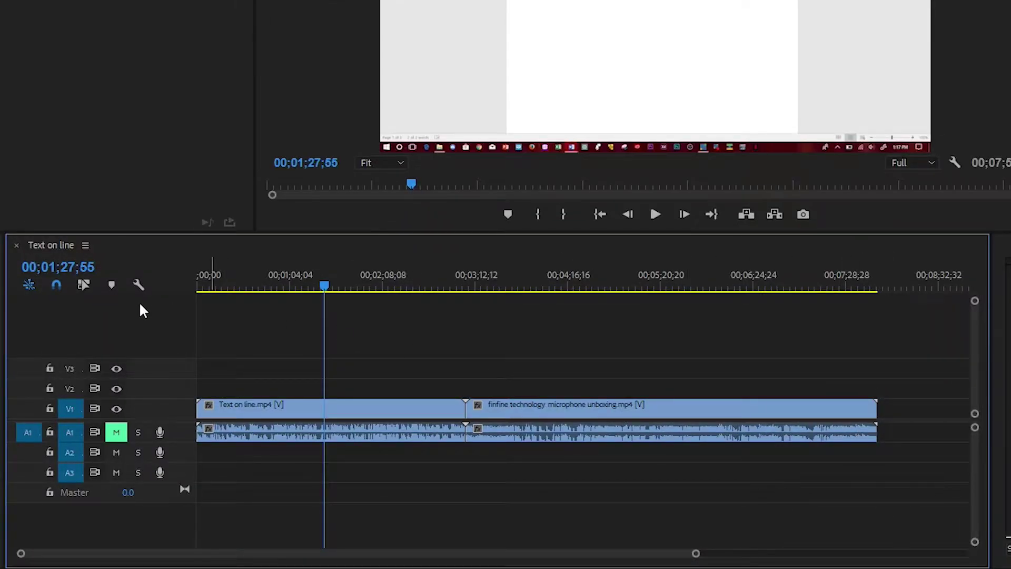
# Step: Delete the Text on line clip together with its linked audio, then undo the deletion
pyautogui.click(299, 405)
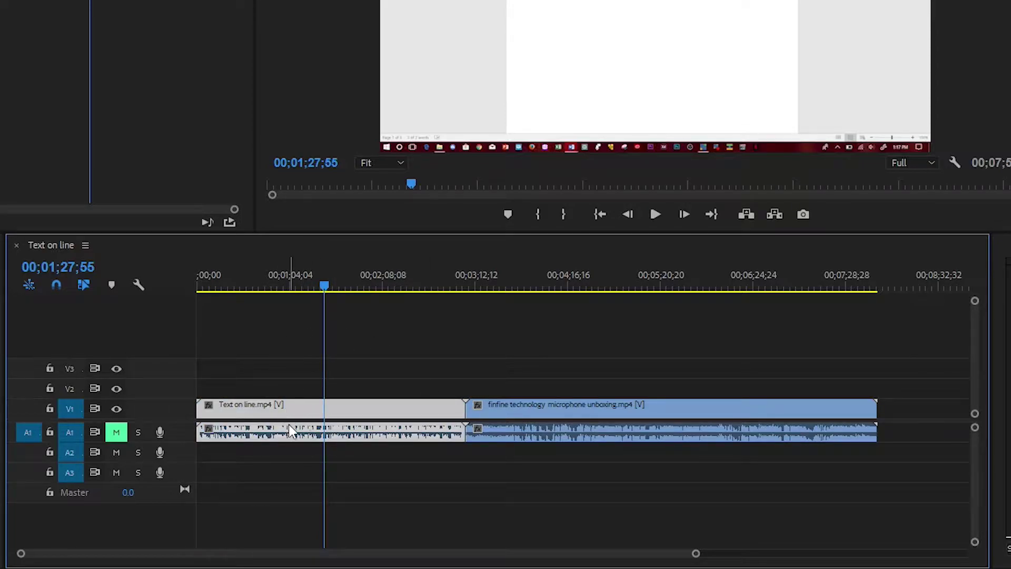
pyautogui.click(507, 413)
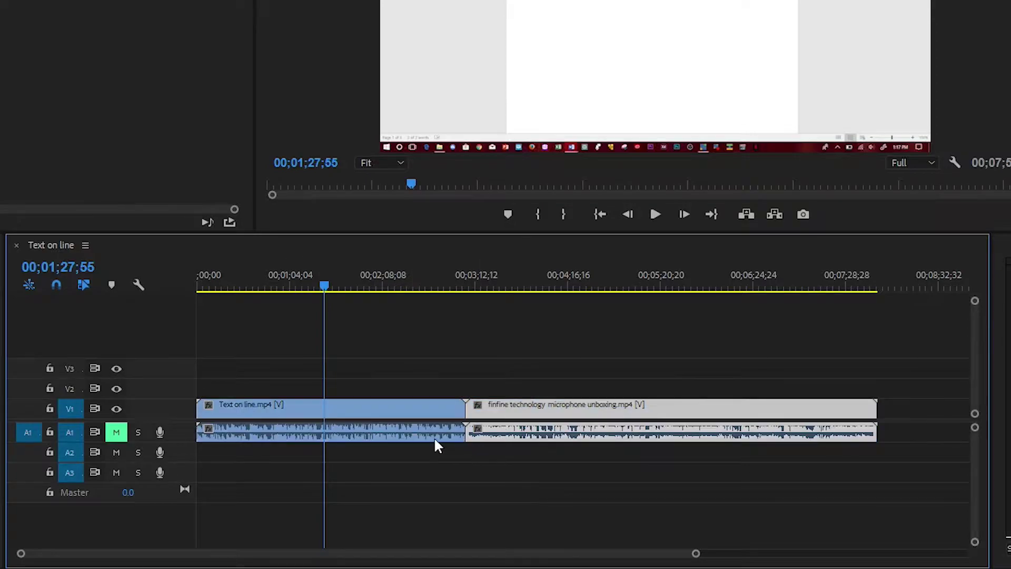
pyautogui.click(386, 419)
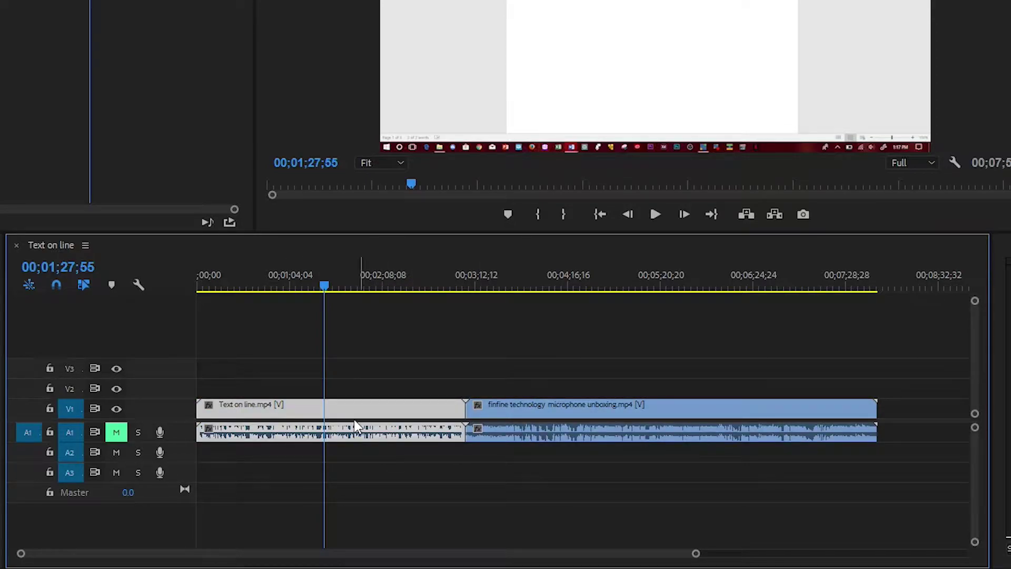
pyautogui.press('Delete')
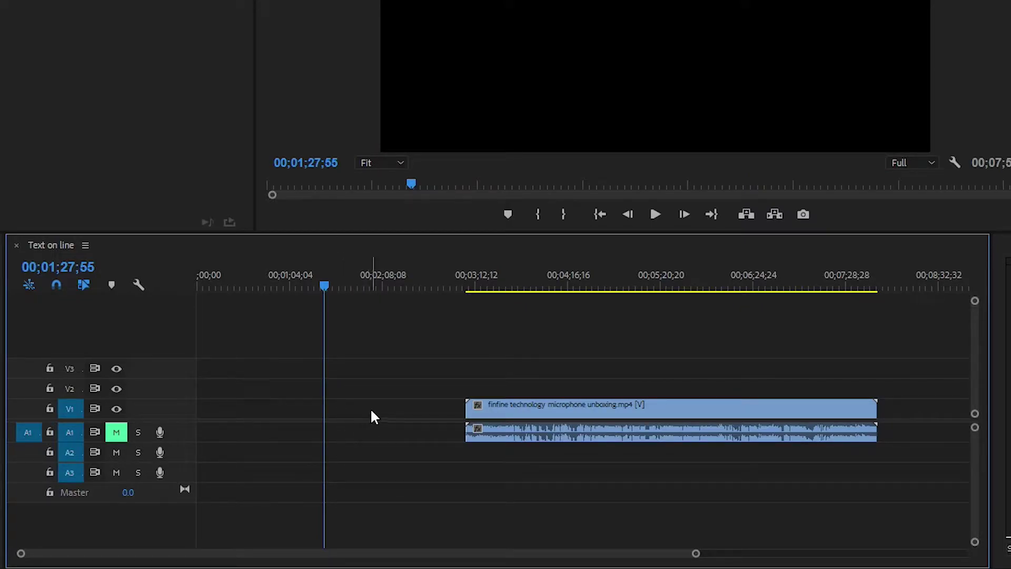
pyautogui.hotkey('ctrl', 'z')
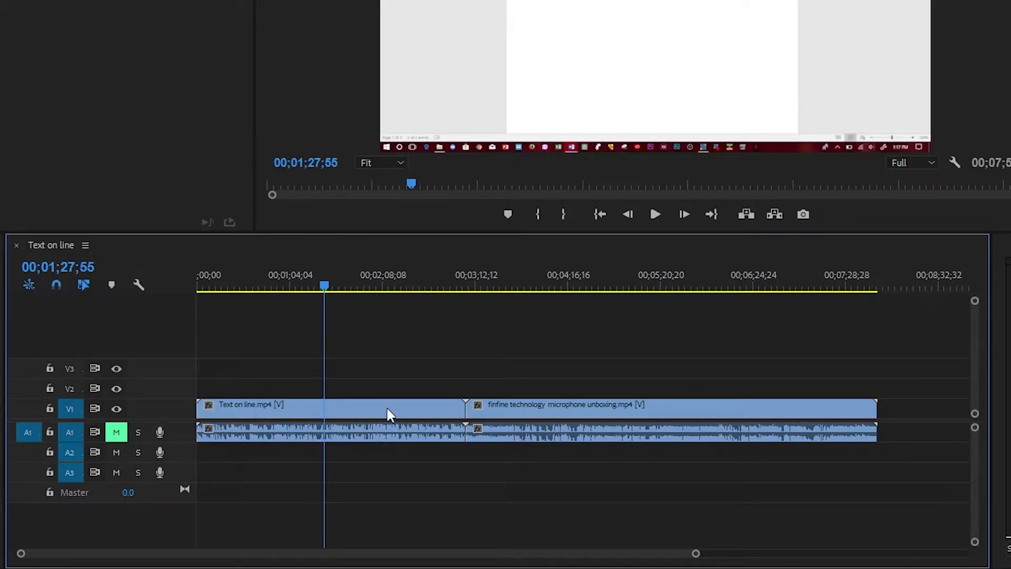
# Step: With linked selection off, delete only the Text on line audio on A1, then undo
pyautogui.click(87, 287)
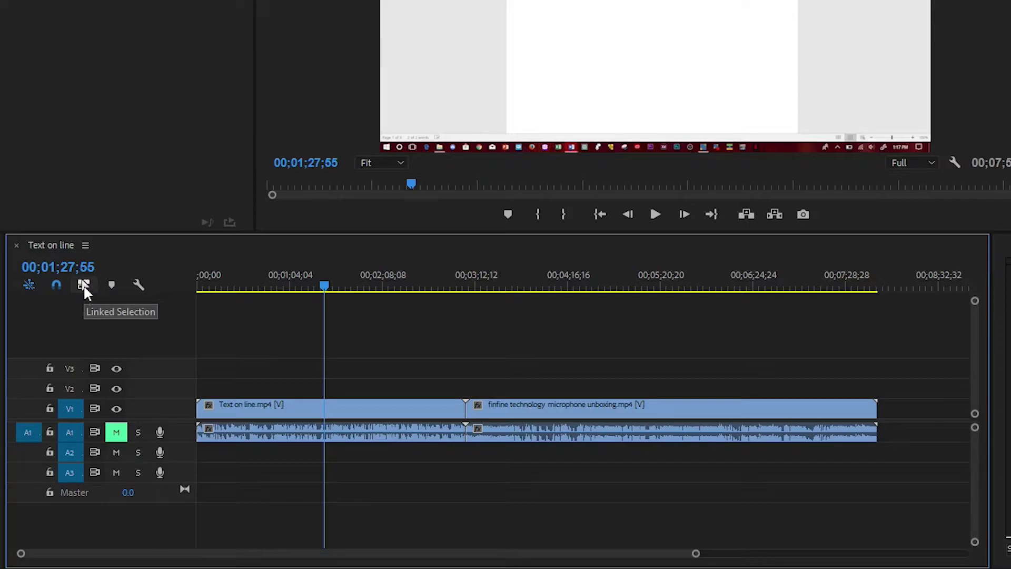
pyautogui.click(228, 407)
pyautogui.click(243, 435)
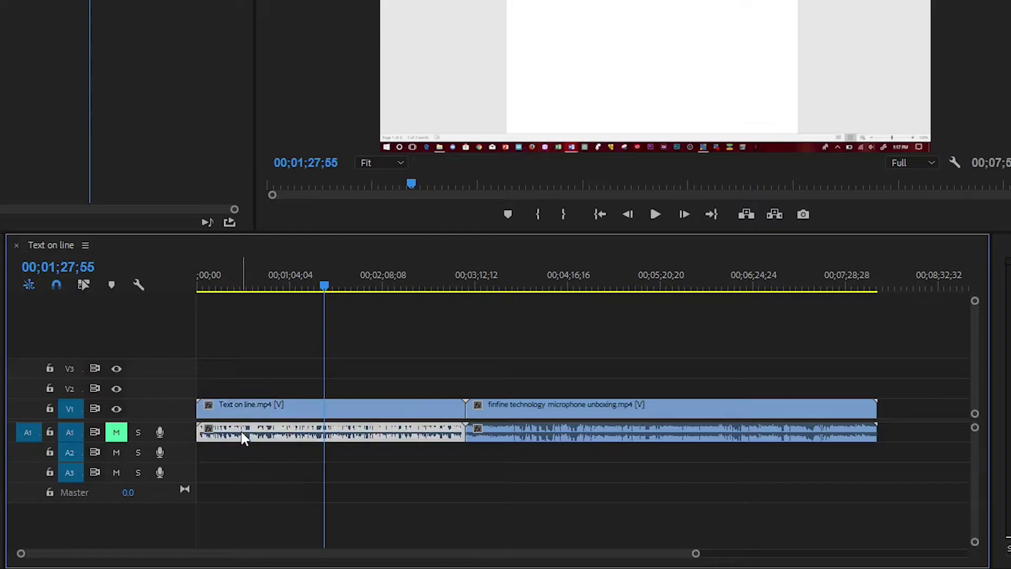
pyautogui.click(249, 406)
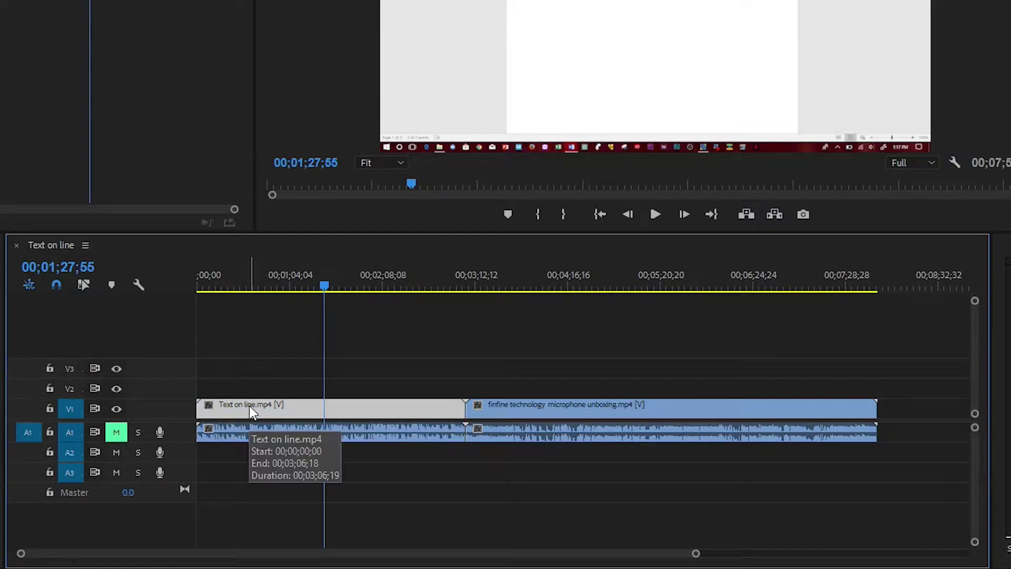
pyautogui.click(249, 436)
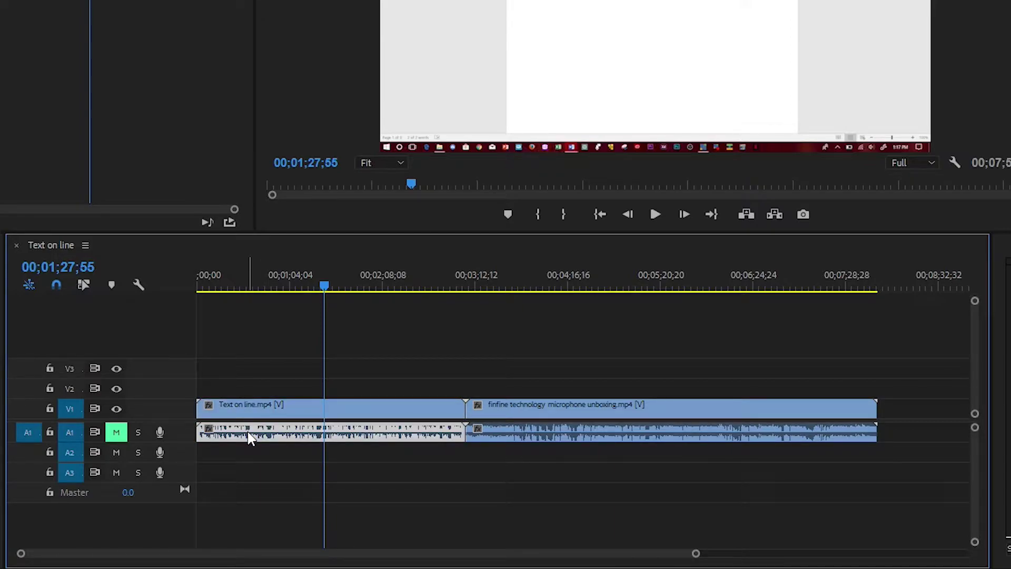
pyautogui.press('Delete')
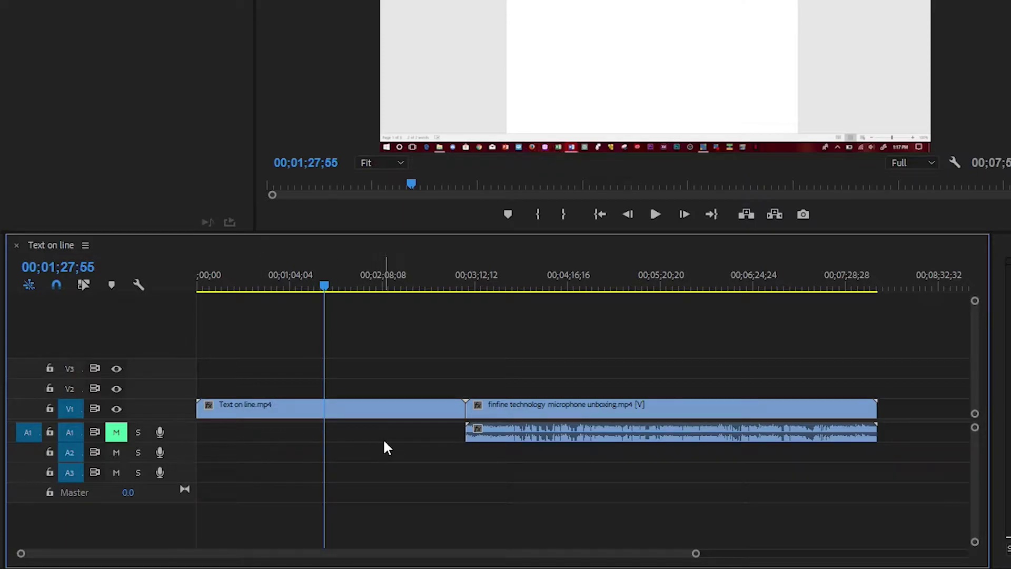
pyautogui.hotkey('ctrl', 'z')
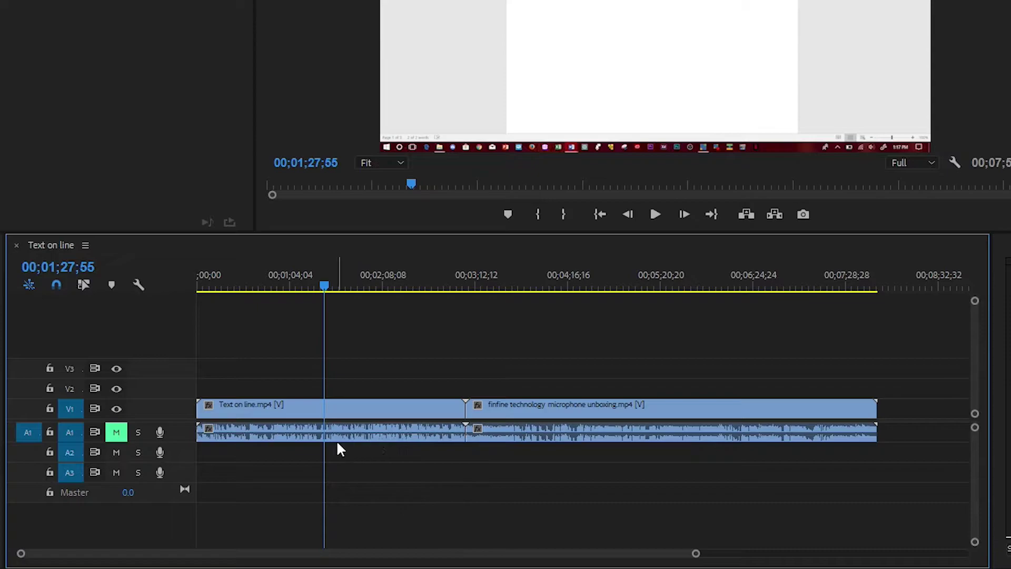
# Step: Delete only the Text on line video, undo it, and re-enable linked selection
pyautogui.click(355, 410)
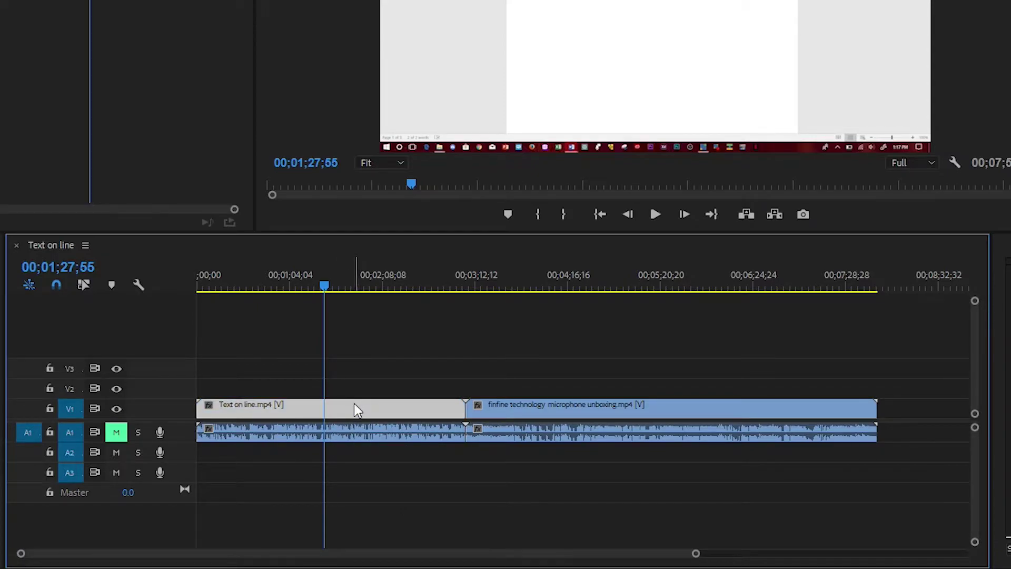
pyautogui.press('Delete')
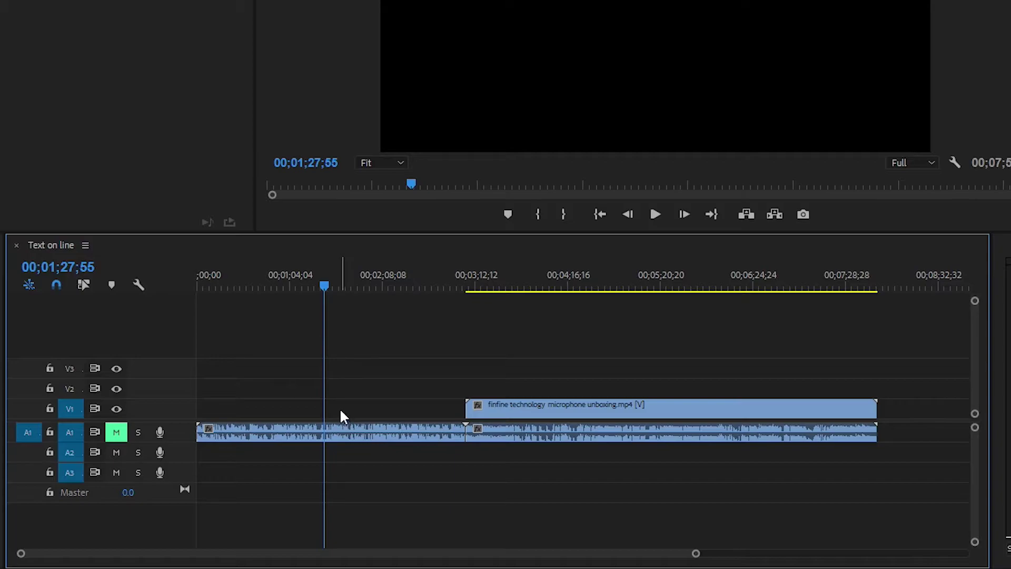
pyautogui.hotkey('ctrl', 'z')
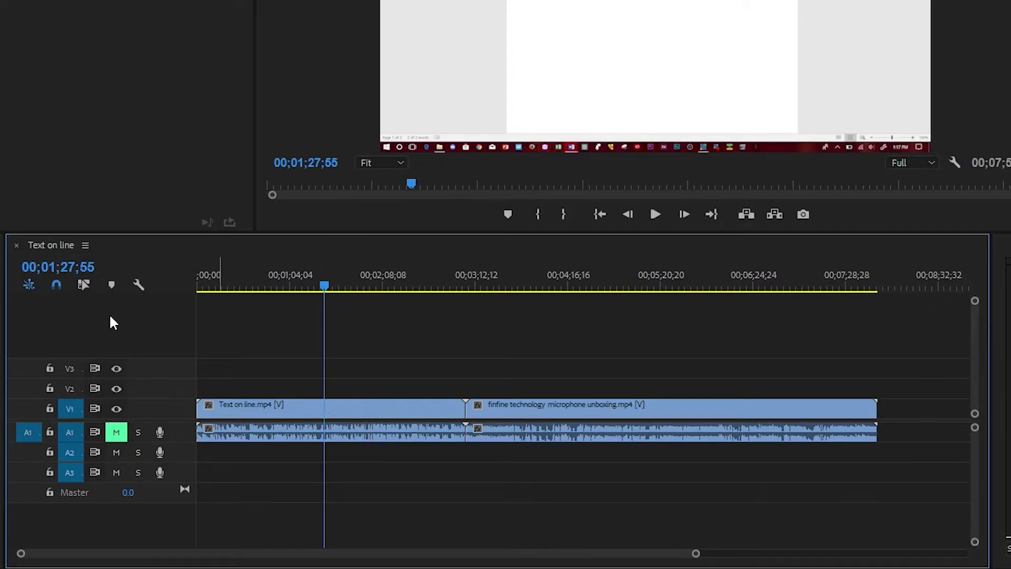
pyautogui.click(87, 284)
# Step: Place a music clip on track A2 and trim its end to line up with the video's end
pyautogui.click(85, 287)
pyautogui.moveTo(344, 286); pyautogui.dragTo(791, 315)
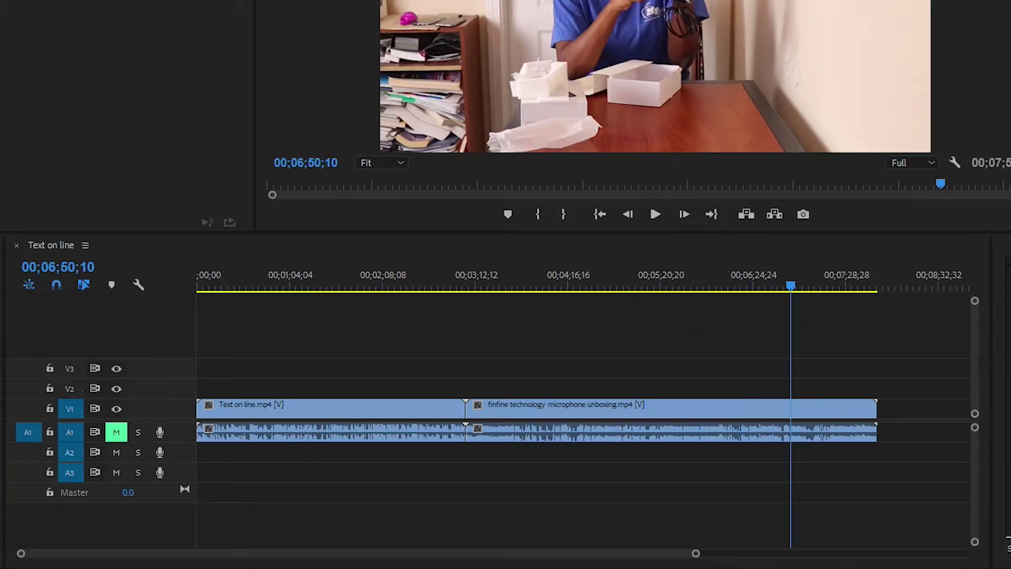
pyautogui.moveTo(138, 439); pyautogui.dragTo(642, 447)
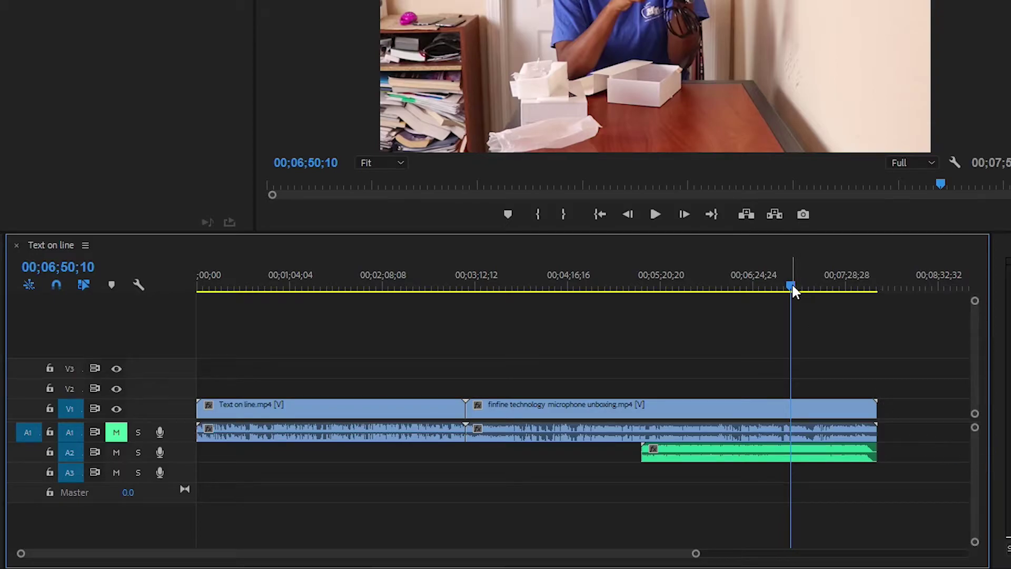
pyautogui.moveTo(791, 287); pyautogui.dragTo(838, 287)
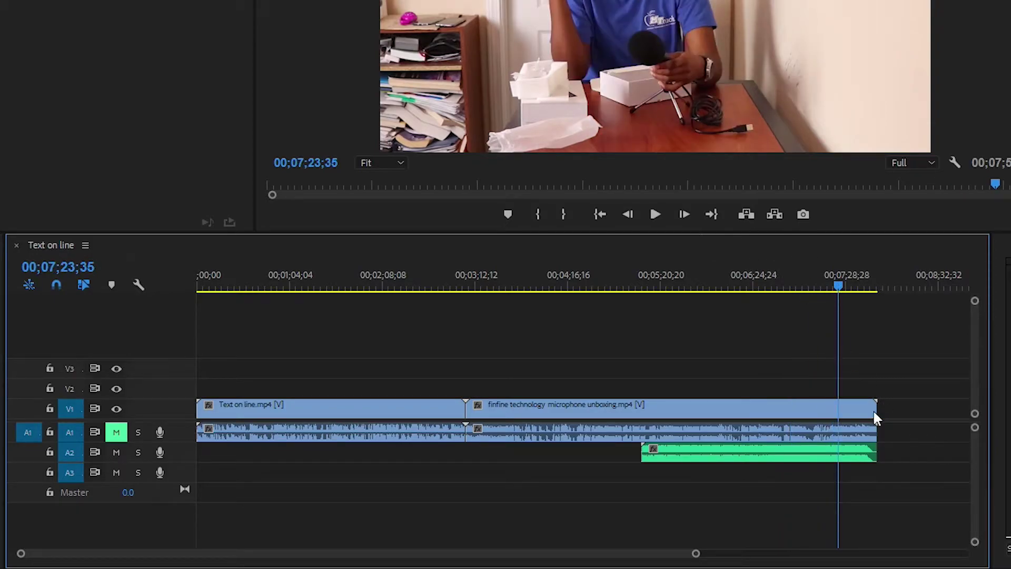
pyautogui.moveTo(876, 451)
pyautogui.mouseDown()
pyautogui.moveTo(824, 460)
pyautogui.moveTo(868, 457)
pyautogui.mouseUp()
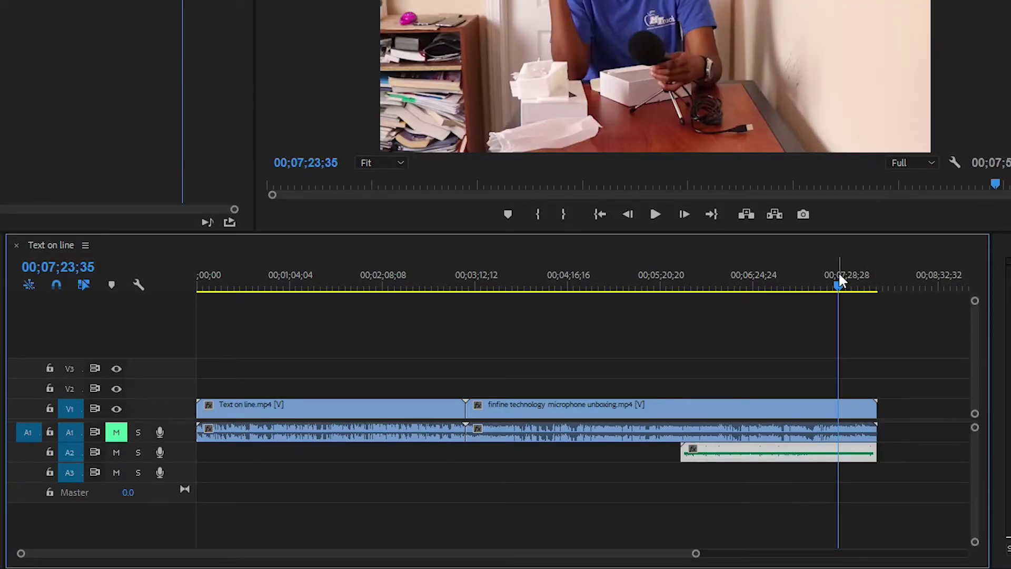
# Step: Play back the sequence end from 00;07;33;02, then play from the beginning
pyautogui.moveTo(839, 274); pyautogui.dragTo(864, 288)
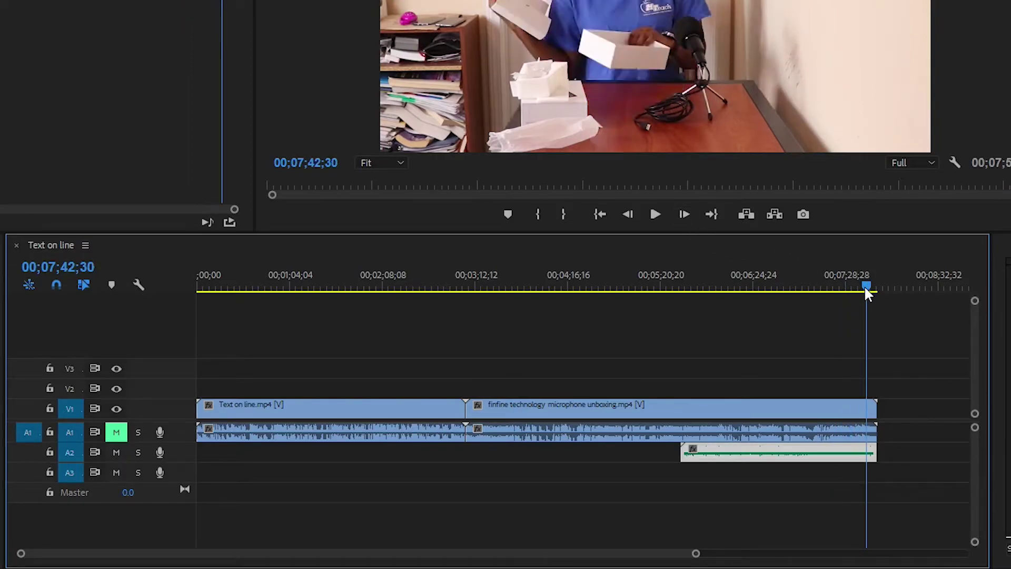
pyautogui.click(658, 215)
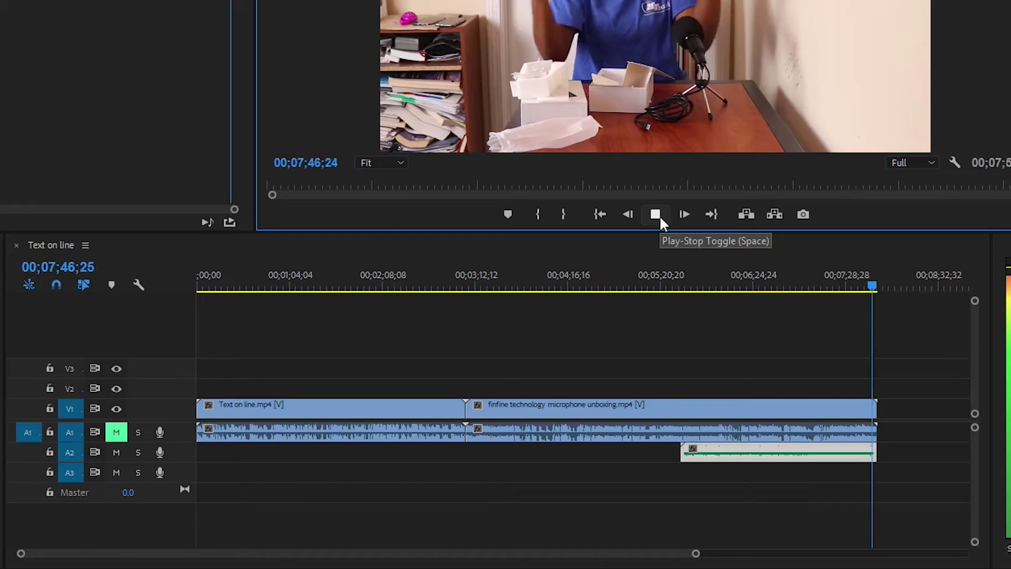
pyautogui.click(658, 215)
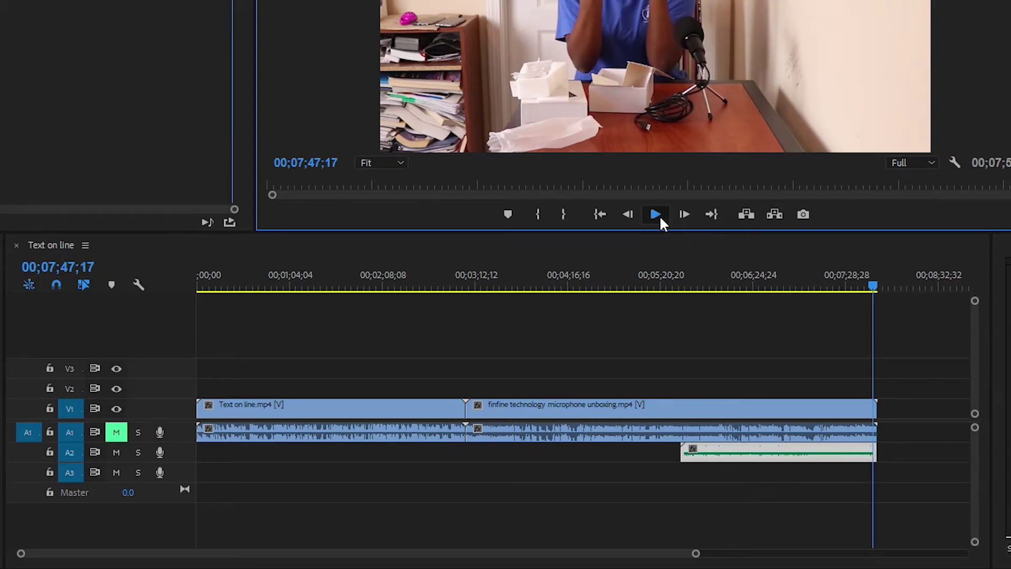
pyautogui.click(658, 215)
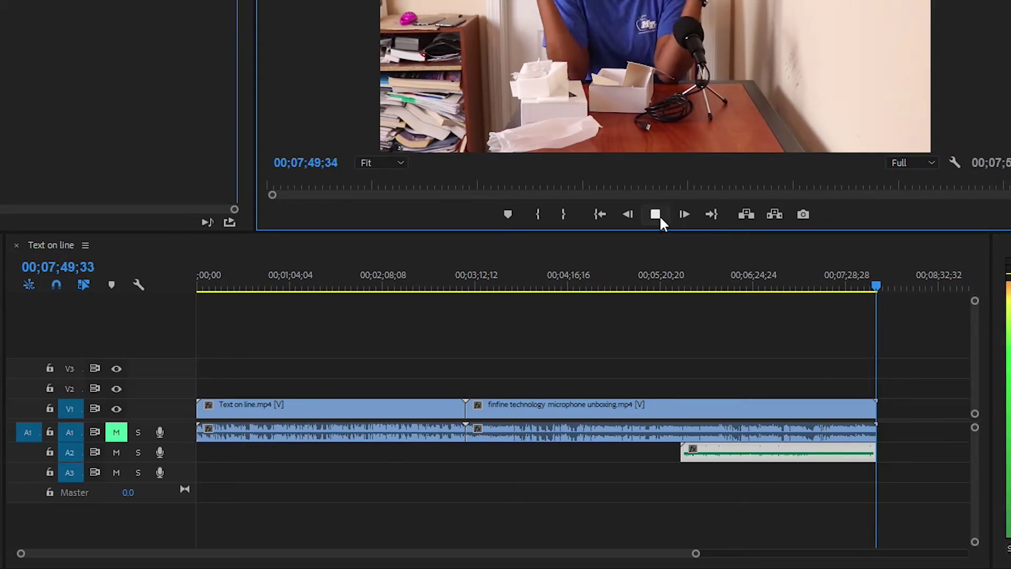
pyautogui.click(658, 215)
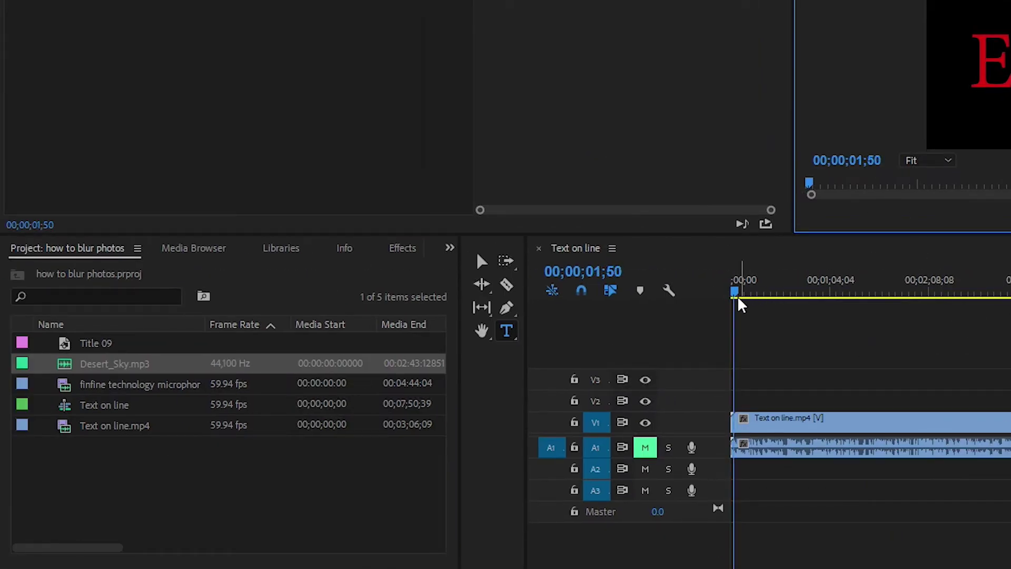
# Step: Search the Effects panel for 'expon' and pick the Exponential Fade transition
pyautogui.moveTo(201, 289); pyautogui.dragTo(912, 288)
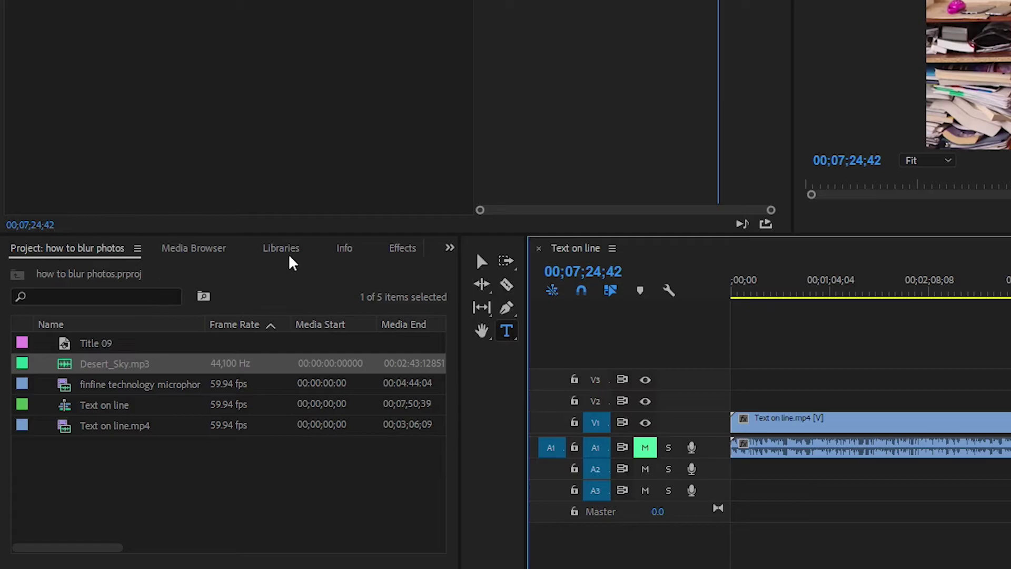
pyautogui.click(403, 248)
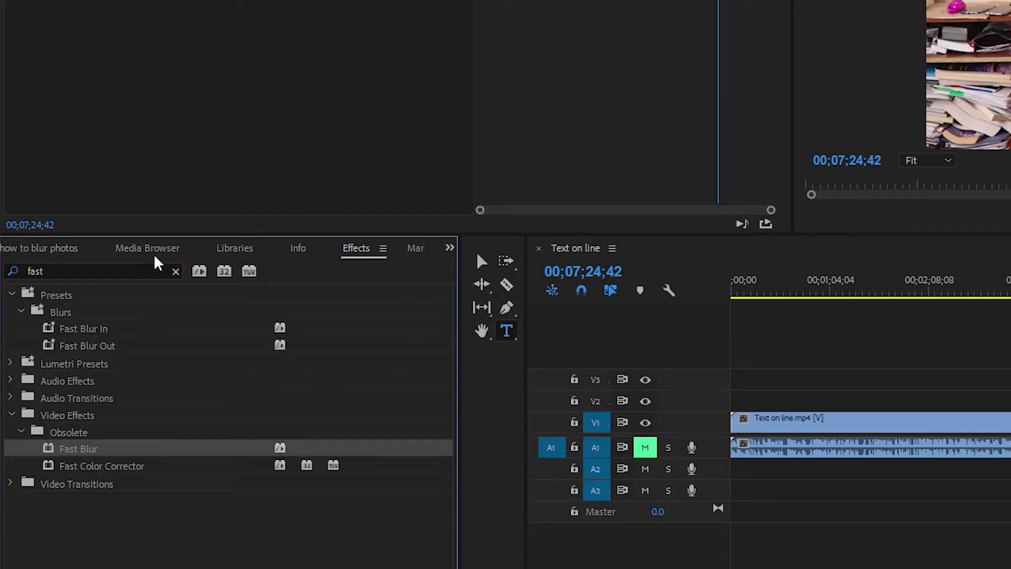
pyautogui.click(177, 272)
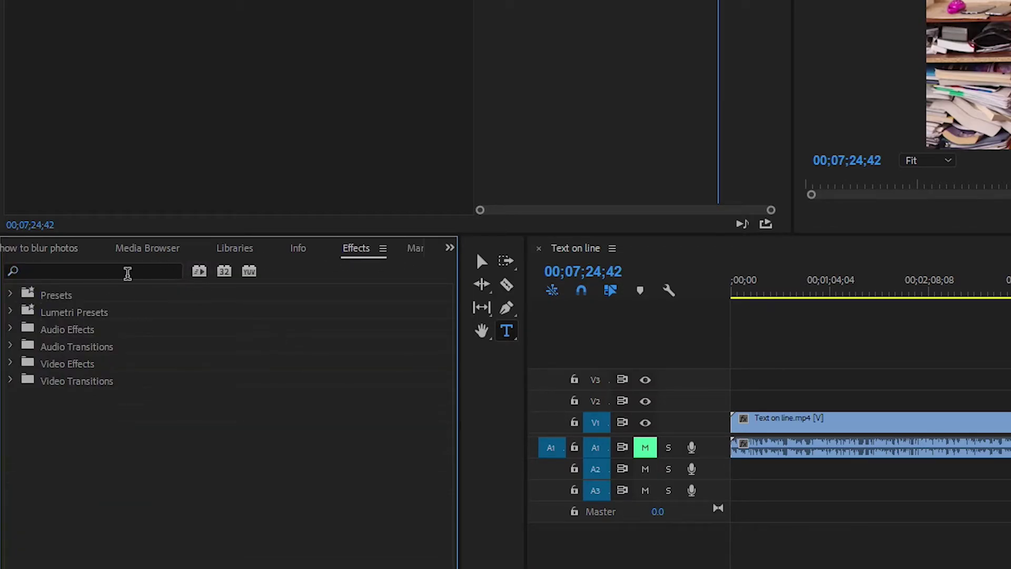
pyautogui.click(126, 272)
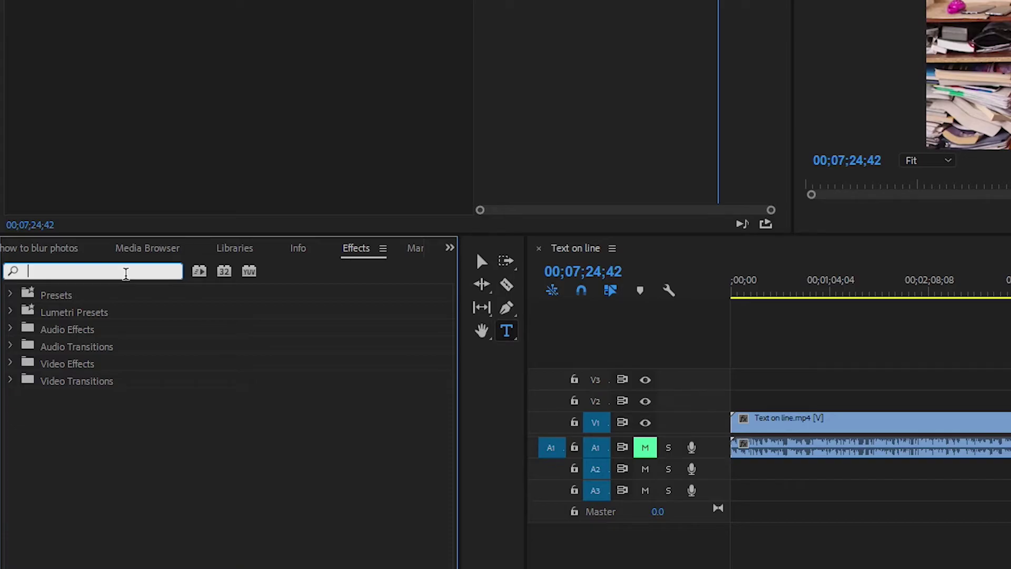
pyautogui.write('expon')
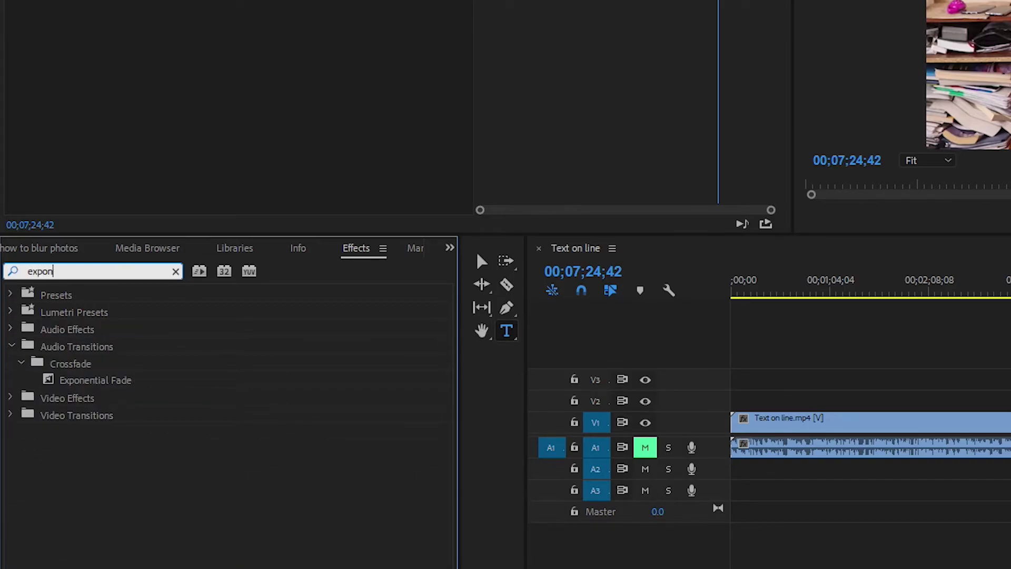
pyautogui.click(71, 382)
# Step: Apply Exponential Fade to the end of the A2 music clip and zoom the timeline in
pyautogui.moveTo(71, 387); pyautogui.dragTo(1010, 470)
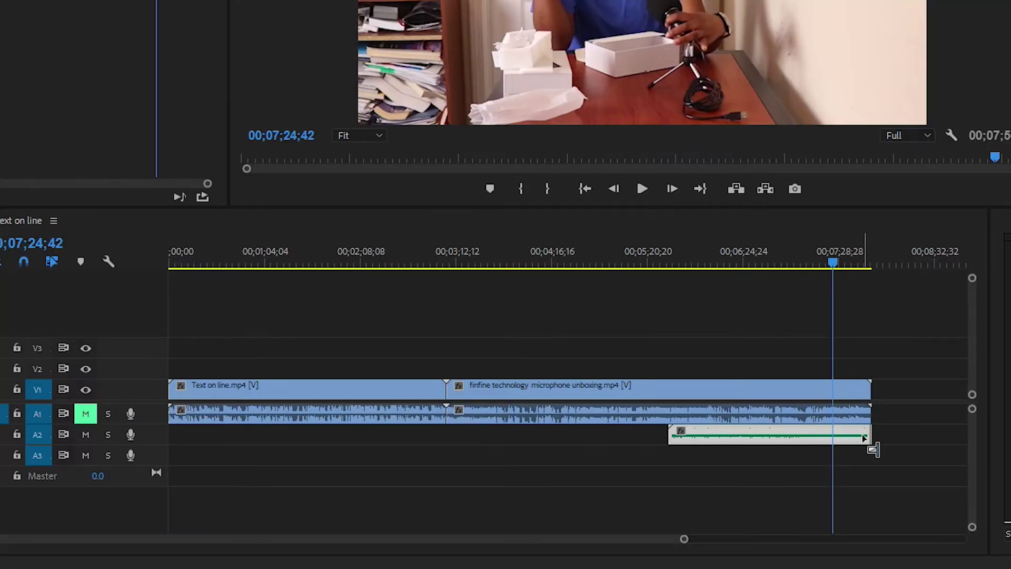
pyautogui.moveTo(863, 436); pyautogui.dragTo(864, 437)
pyautogui.moveTo(685, 542); pyautogui.dragTo(505, 560)
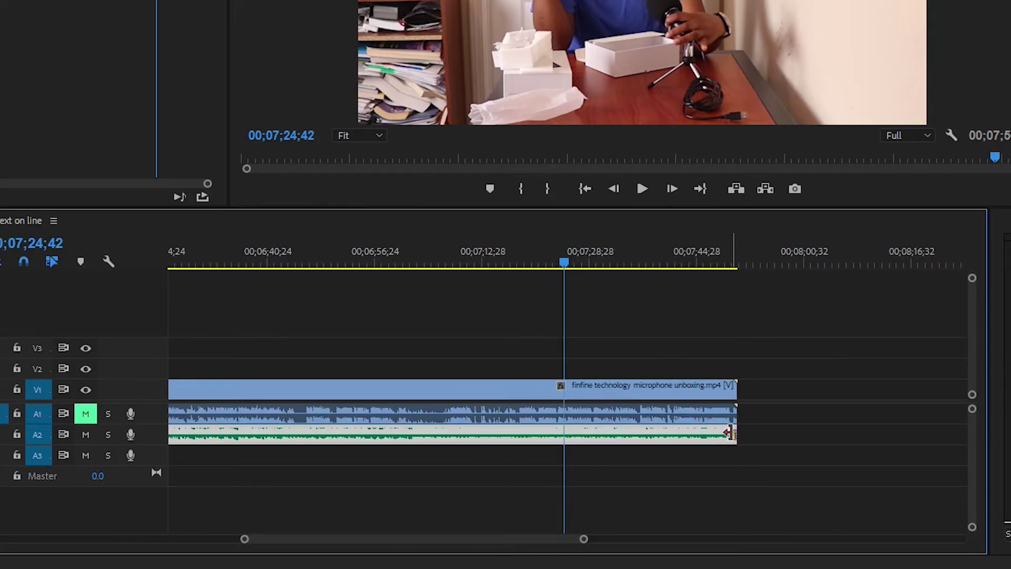
# Step: Play back the fade at the music's end, then replay the sequence from the start
pyautogui.moveTo(566, 262); pyautogui.dragTo(710, 268)
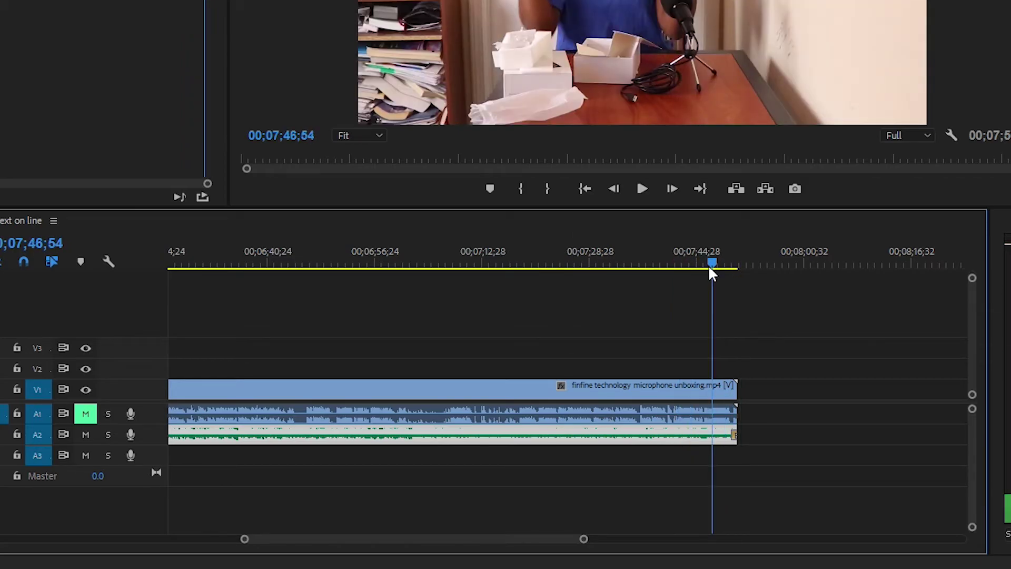
pyautogui.click(642, 189)
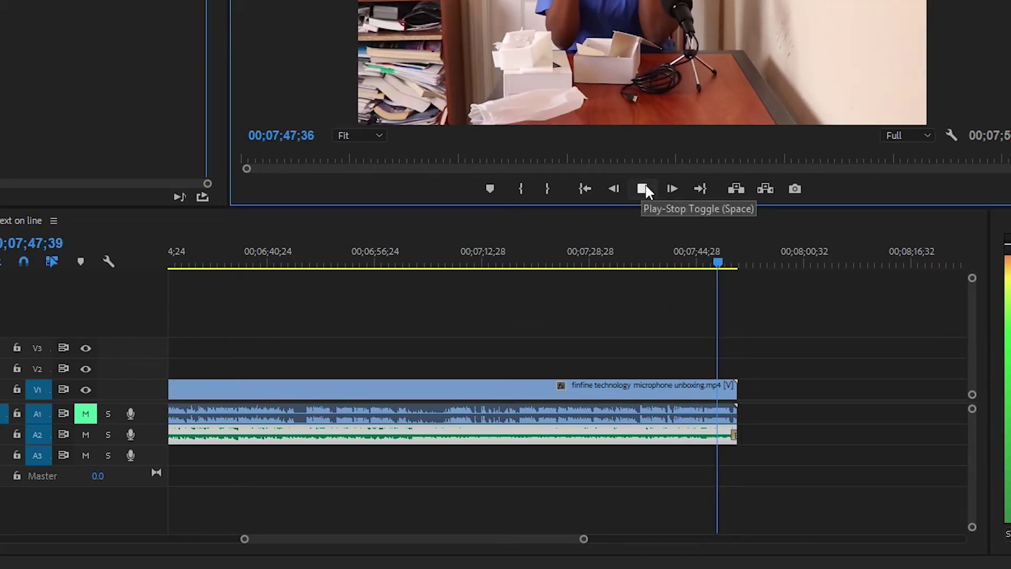
pyautogui.click(644, 188)
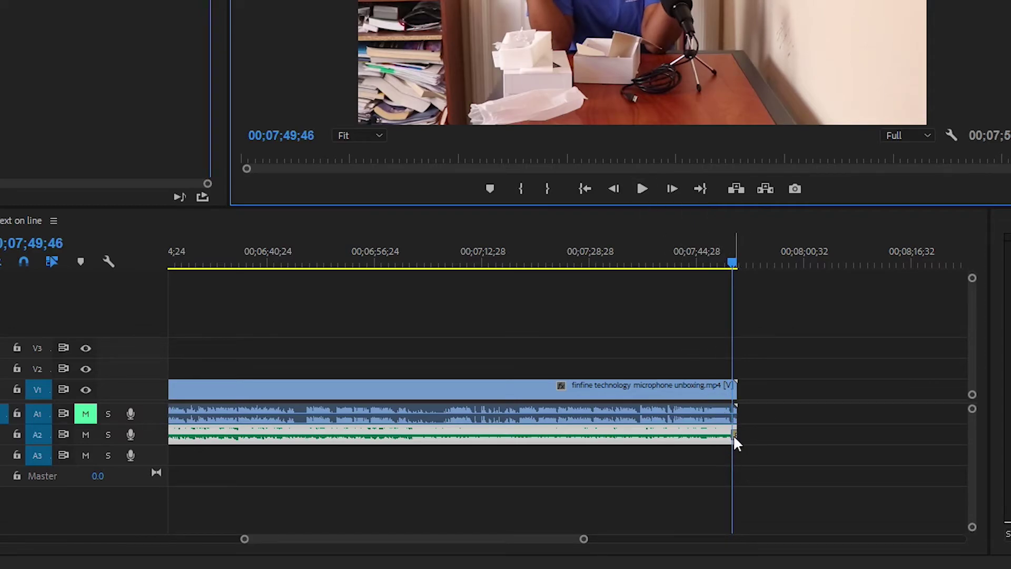
pyautogui.click(641, 189)
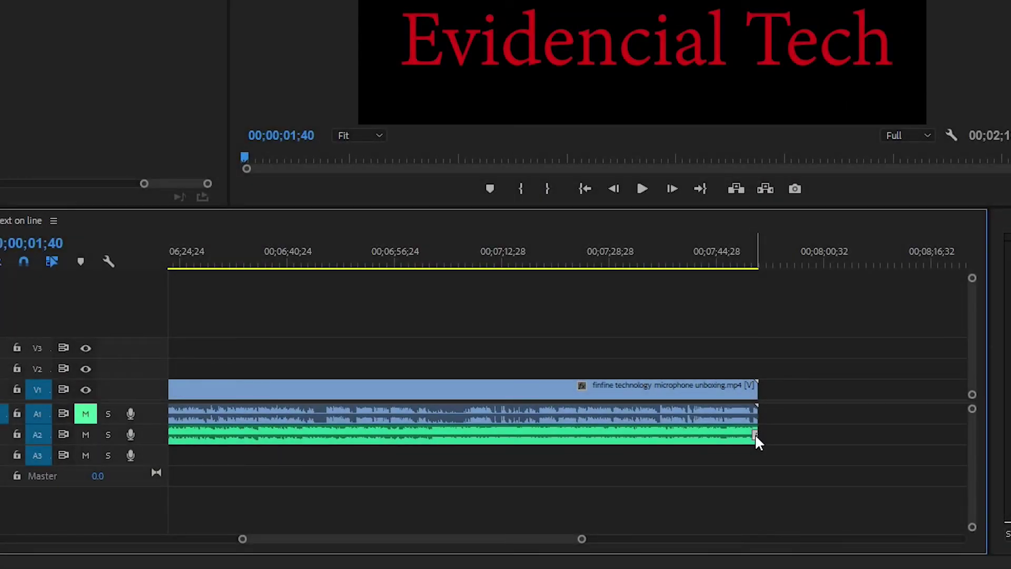
# Step: Change the Exponential Fade's duration from one second to 00;00;05;00
pyautogui.doubleClick(754, 433)
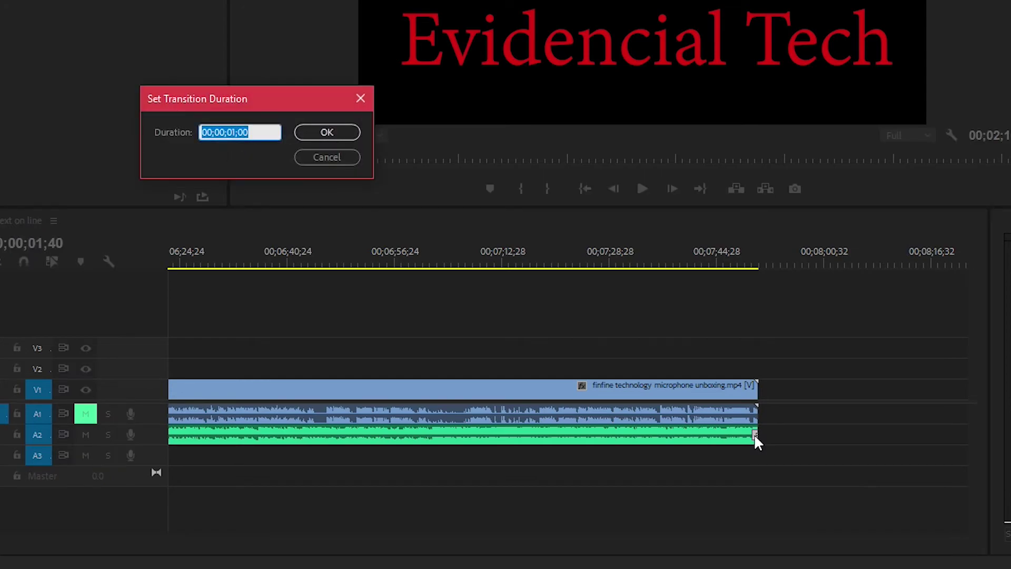
pyautogui.click(235, 132)
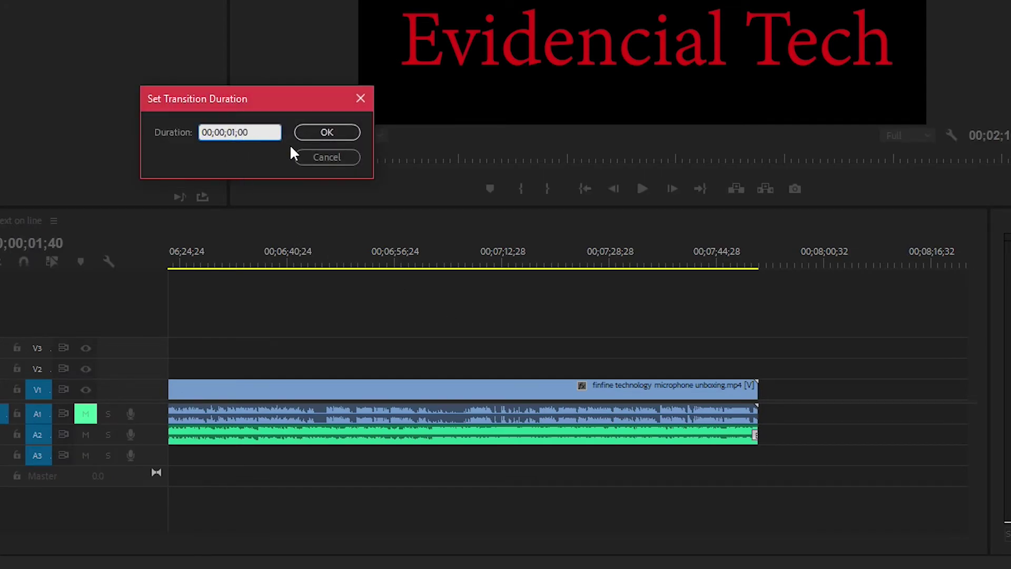
pyautogui.press('BackSpace')
pyautogui.press('BackSpace')
pyautogui.write('05')
pyautogui.click(336, 132)
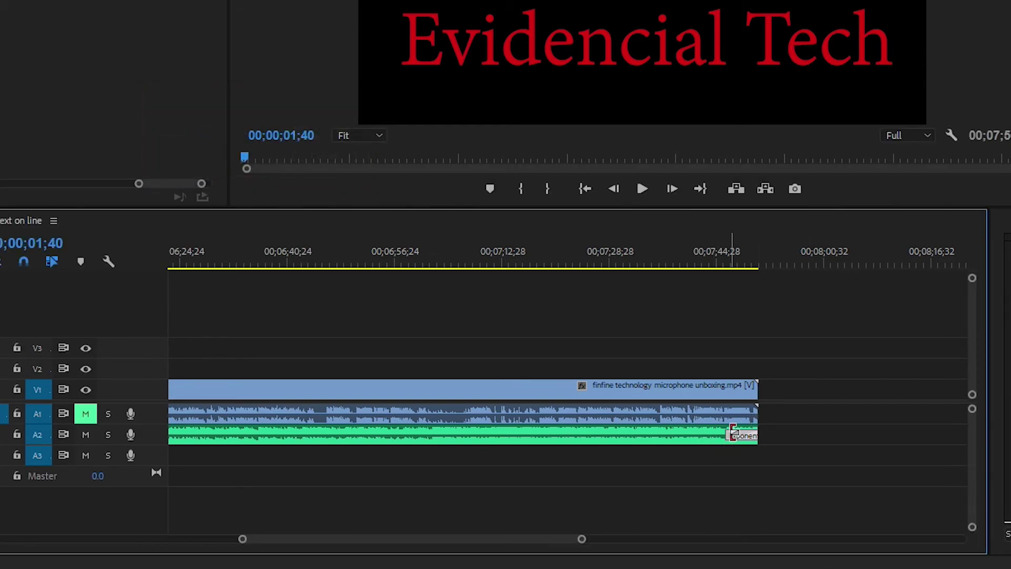
# Step: Drag the Exponential Fade's left edge to lengthen it to about ten seconds
pyautogui.click(709, 298)
pyautogui.click(737, 436)
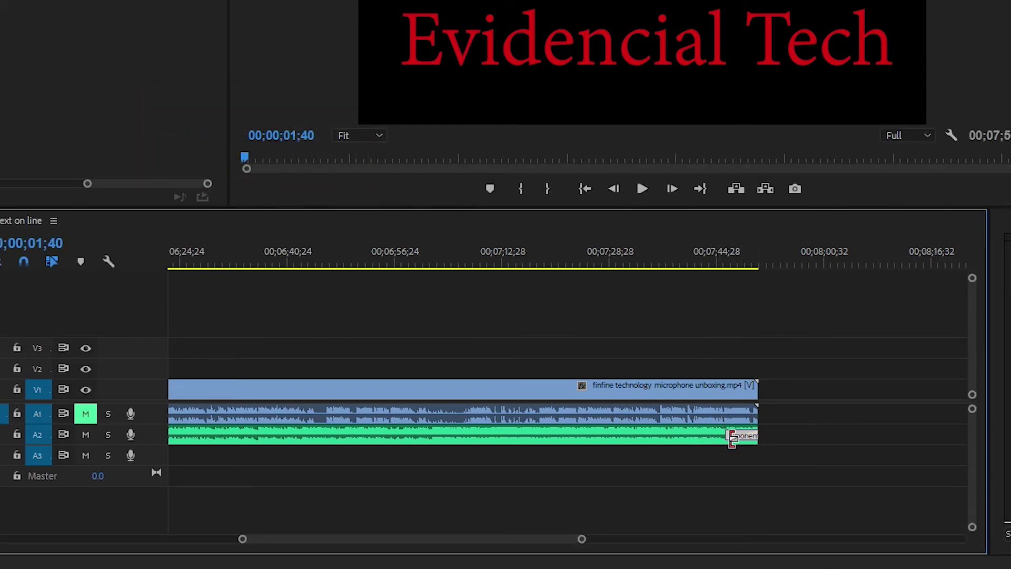
pyautogui.moveTo(730, 436); pyautogui.dragTo(682, 433)
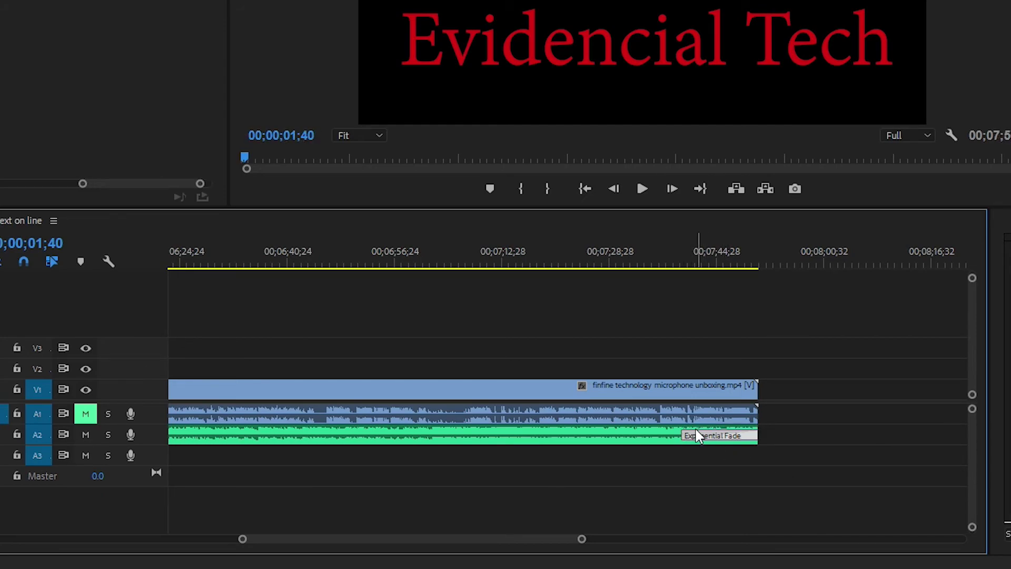
# Step: Play the fade from around 00;07;30;15 through the end to check it
pyautogui.click(622, 248)
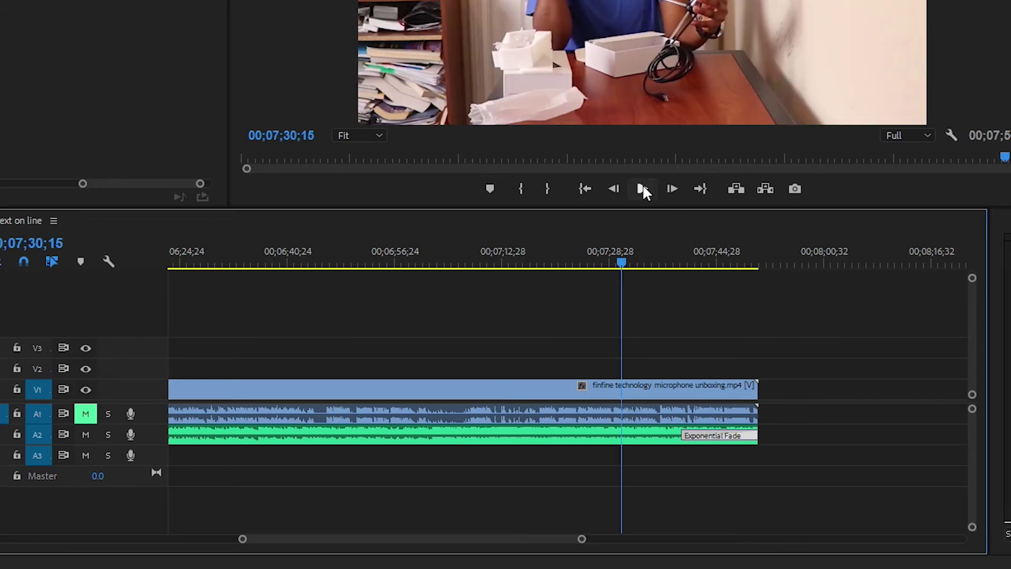
pyautogui.click(642, 188)
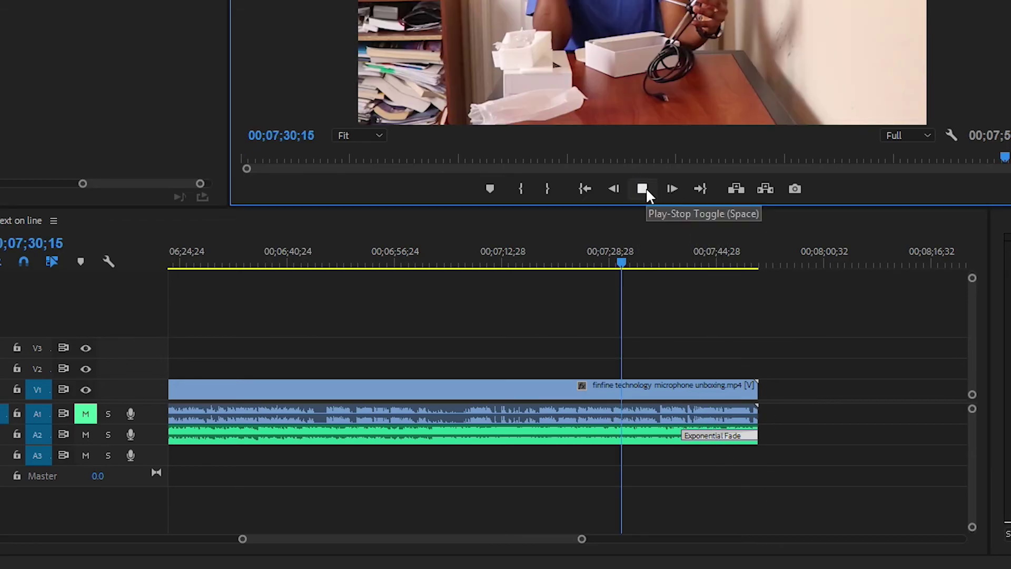
pyautogui.click(661, 263)
pyautogui.moveTo(665, 260)
pyautogui.mouseDown()
pyautogui.moveTo(687, 261)
pyautogui.moveTo(673, 261)
pyautogui.mouseUp()
pyautogui.click(648, 192)
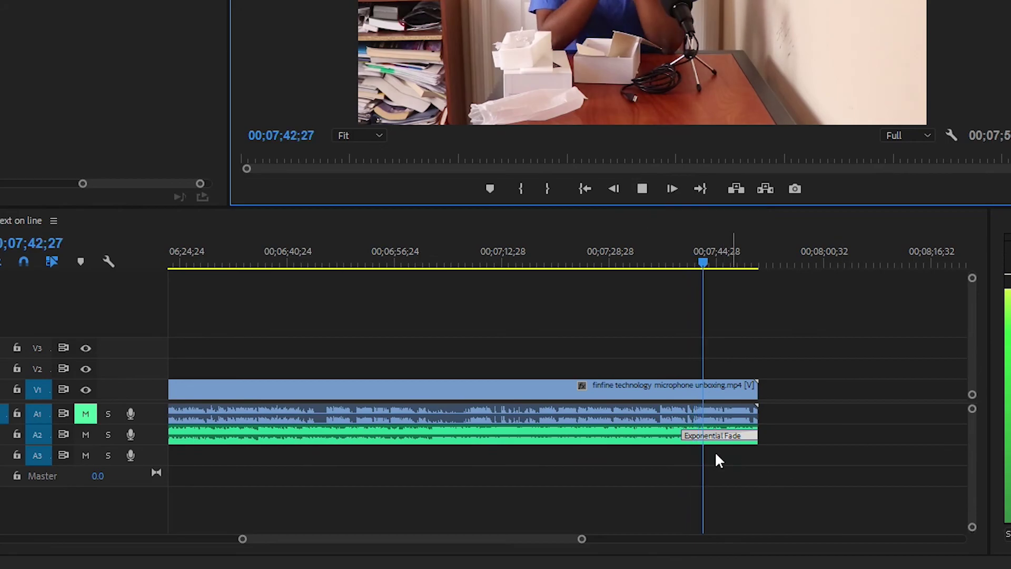
pyautogui.click(643, 185)
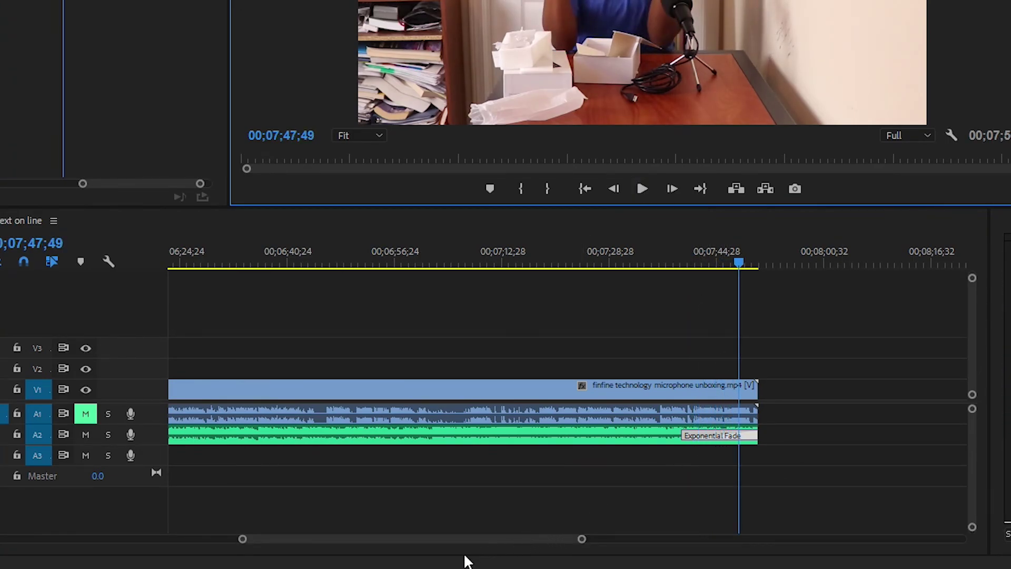
pyautogui.moveTo(454, 537); pyautogui.dragTo(152, 542)
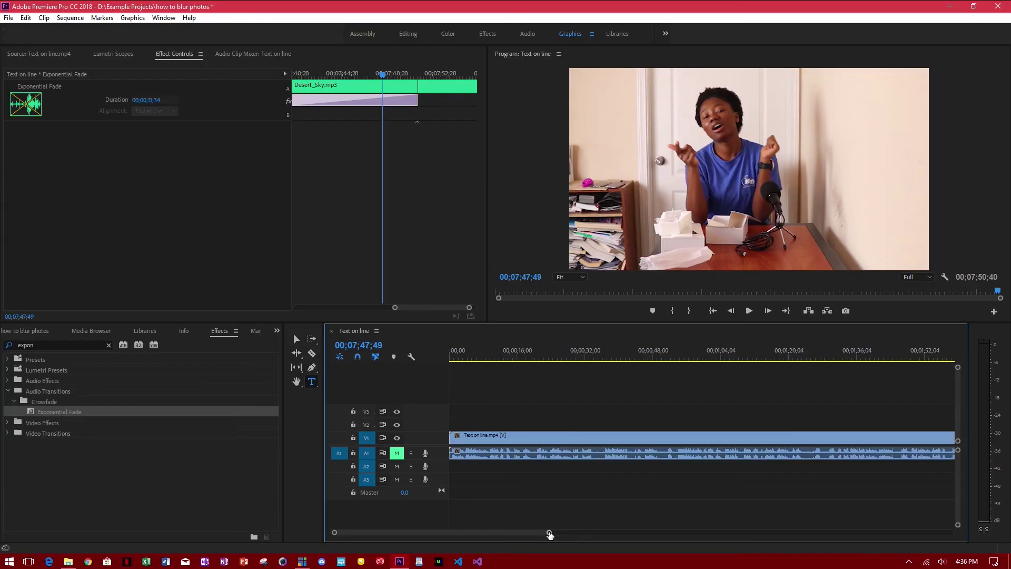
# Step: Zoom the timeline out to show both video clips and the A2 music clip with its fade
pyautogui.moveTo(550, 534); pyautogui.dragTo(725, 537)
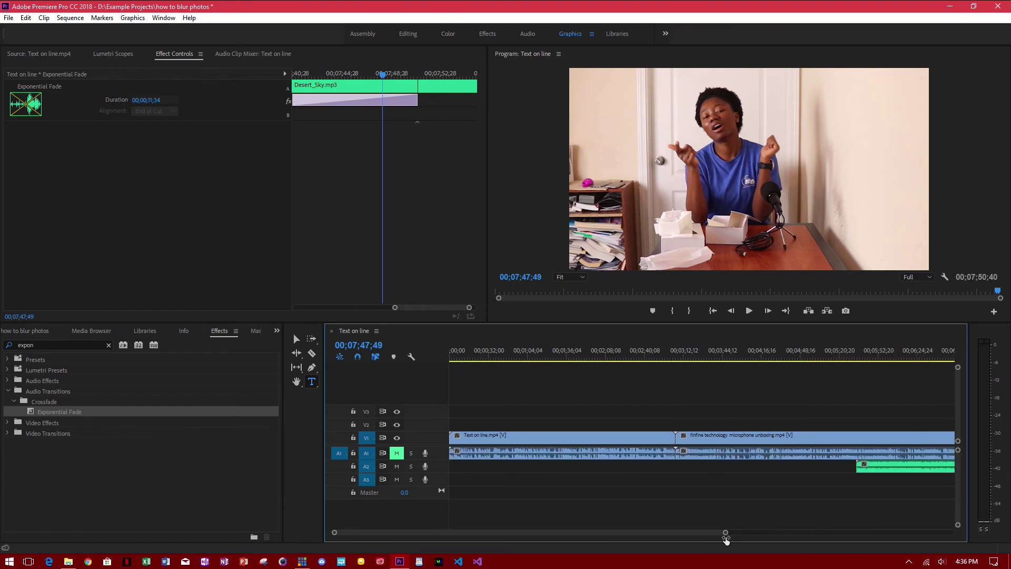